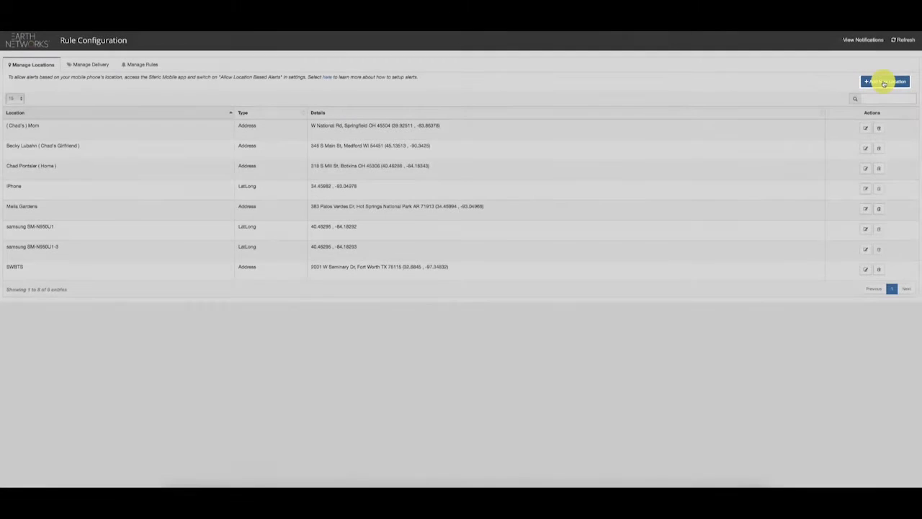
# Start a new location named 'Earth Networks HQ', trying latitude/longitude entry, then address entry.
pyautogui.click(884, 81)
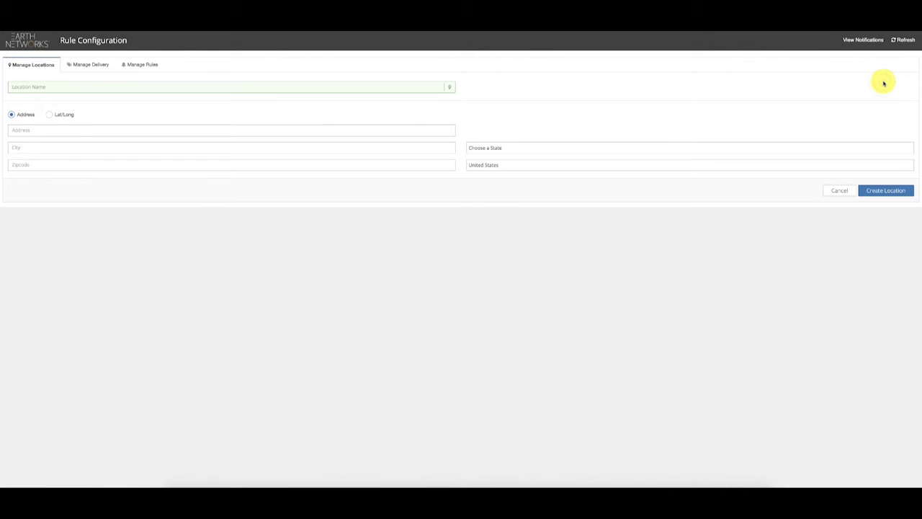
pyautogui.click(243, 89)
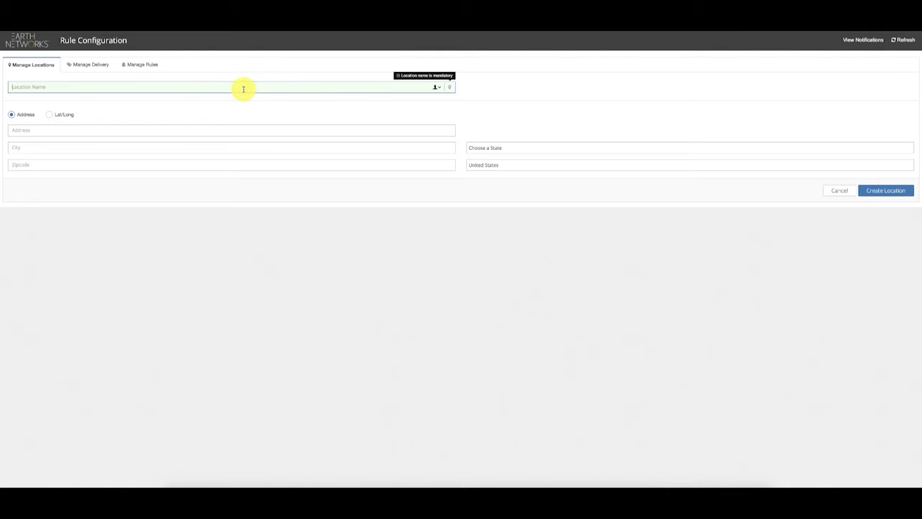
pyautogui.write('Earth')
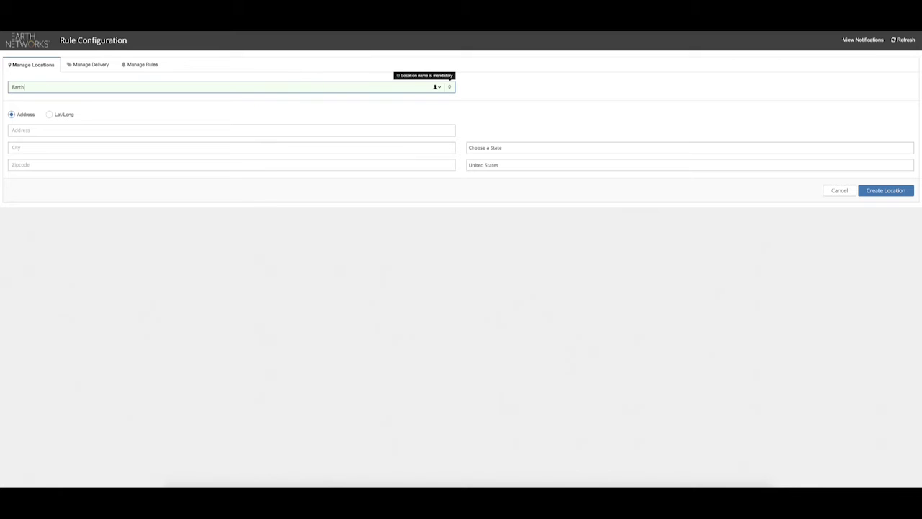
pyautogui.write(' Networks HQ')
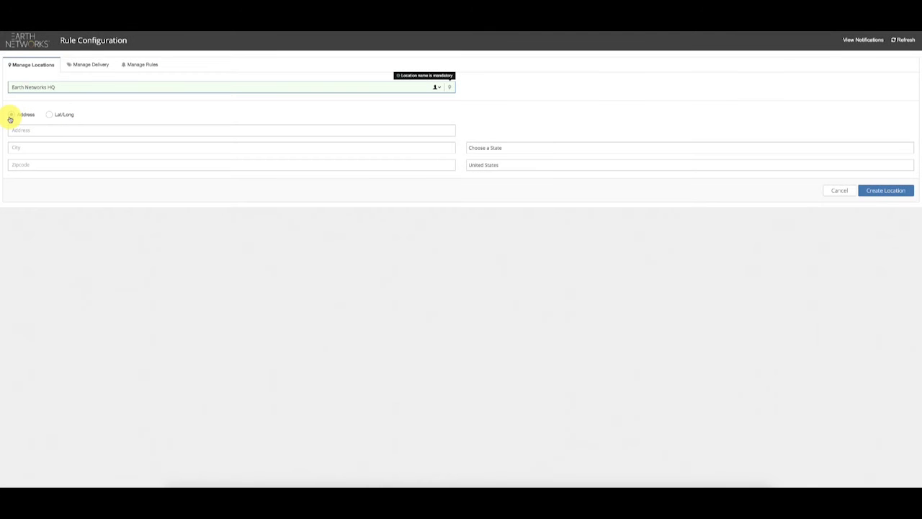
pyautogui.click(48, 115)
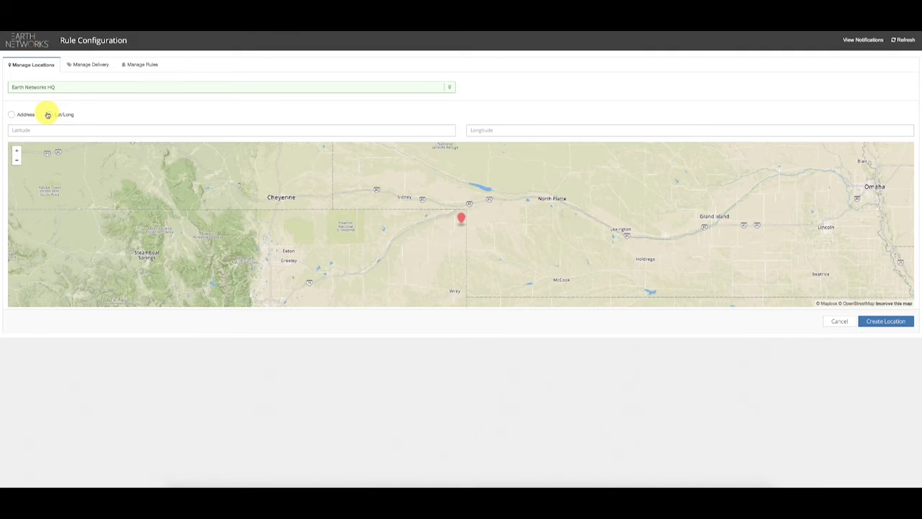
pyautogui.click(13, 114)
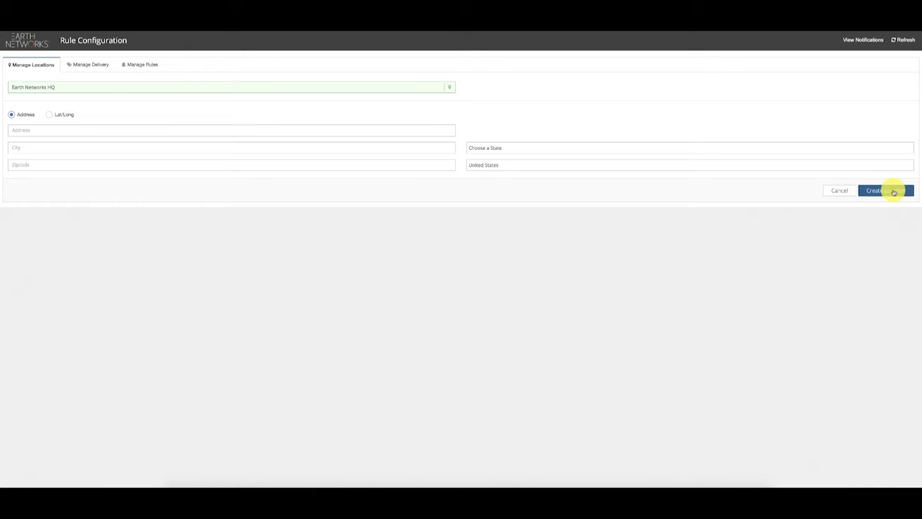
# Discard the unsaved location and show the delivery devices list.
pyautogui.click(840, 191)
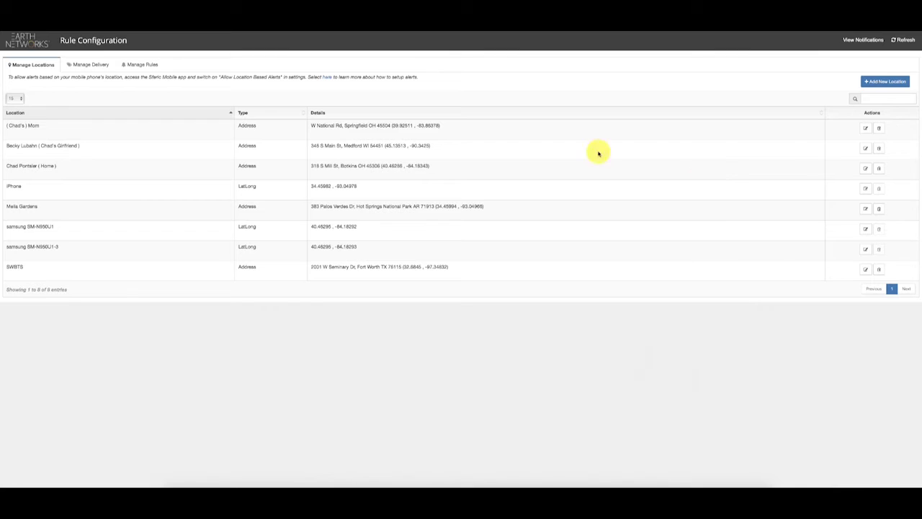
pyautogui.click(90, 66)
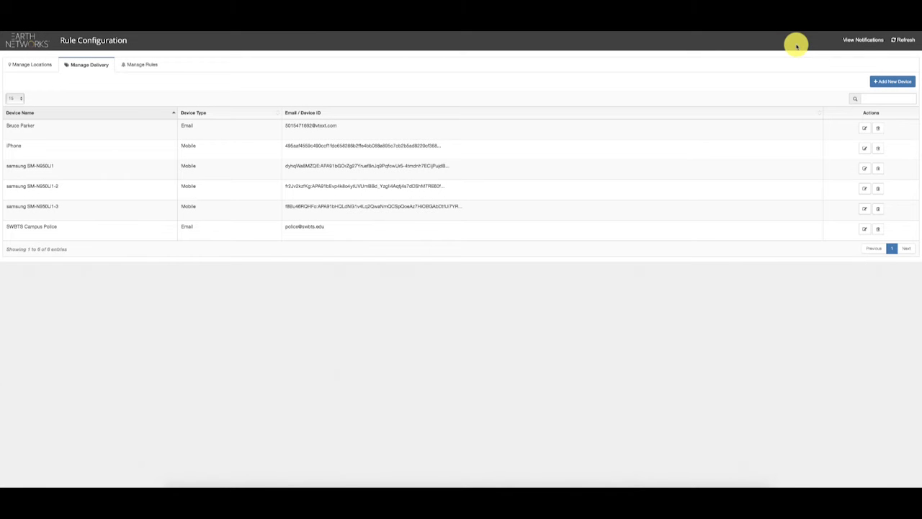
pyautogui.click(888, 84)
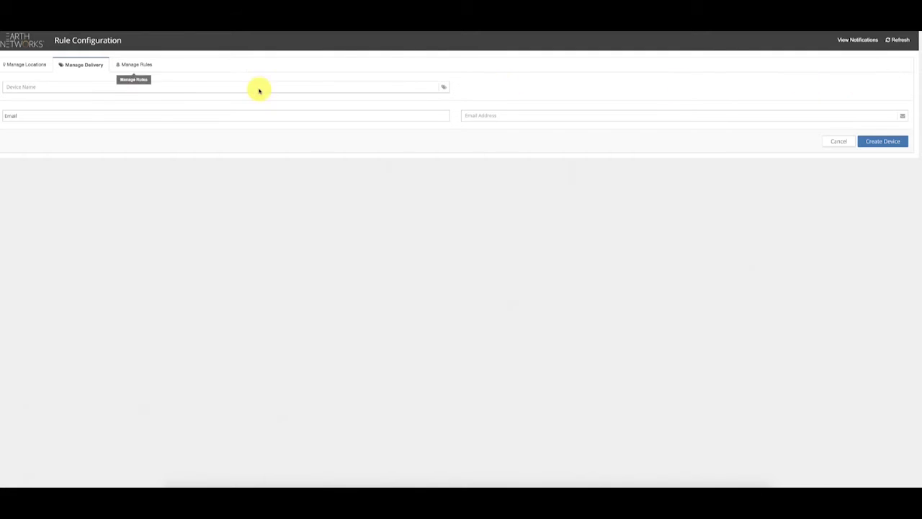
pyautogui.click(121, 89)
pyautogui.write('Nathan Parker')
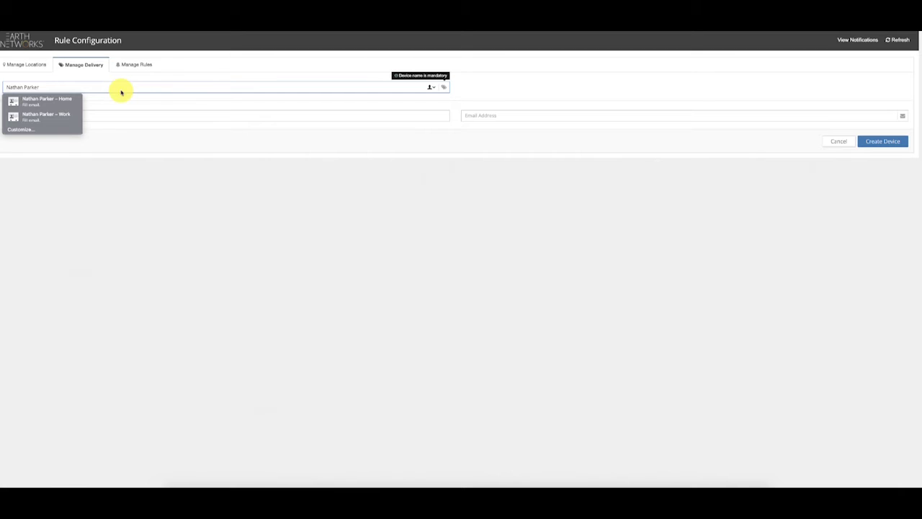
pyautogui.click(185, 72)
pyautogui.click(187, 117)
pyautogui.click(187, 117)
pyautogui.click(506, 114)
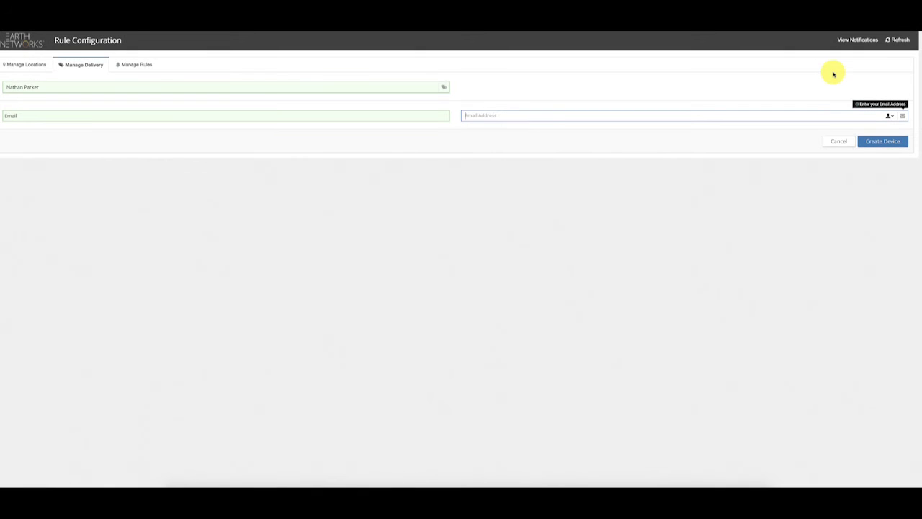
# Discard the unsaved device and start a new alert rule from Manage Rules.
pyautogui.click(839, 141)
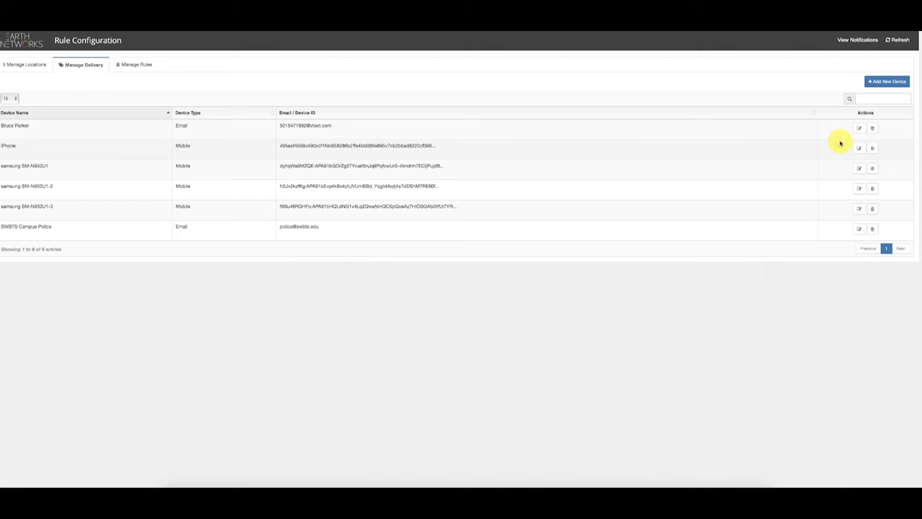
pyautogui.click(131, 65)
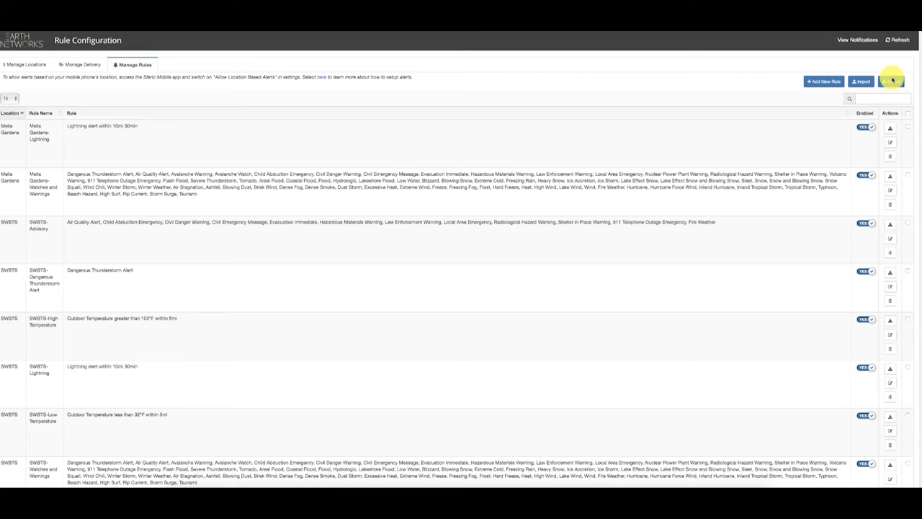
pyautogui.click(823, 83)
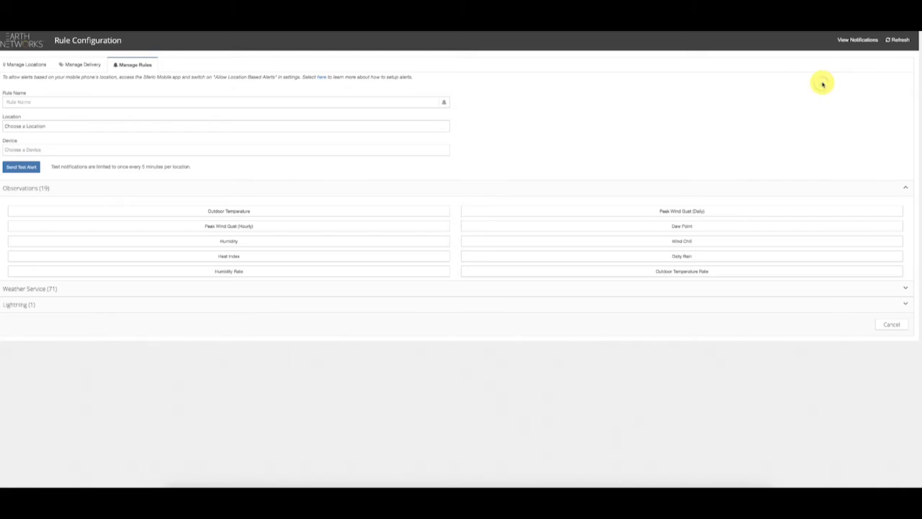
# Name the rule 'Lightning at Earth Networks HQ', with location Melia Gardens and device iPhone.
pyautogui.click(164, 101)
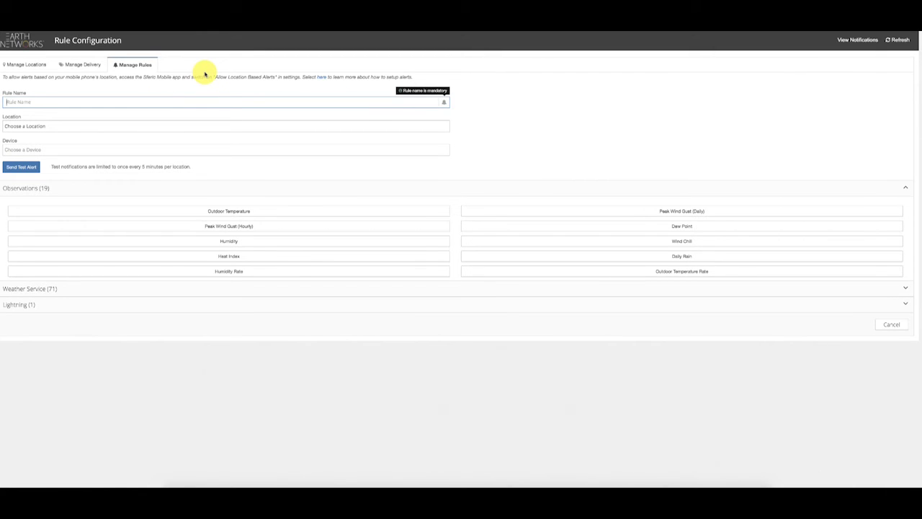
pyautogui.write('Lightning at Earth Networks HQ')
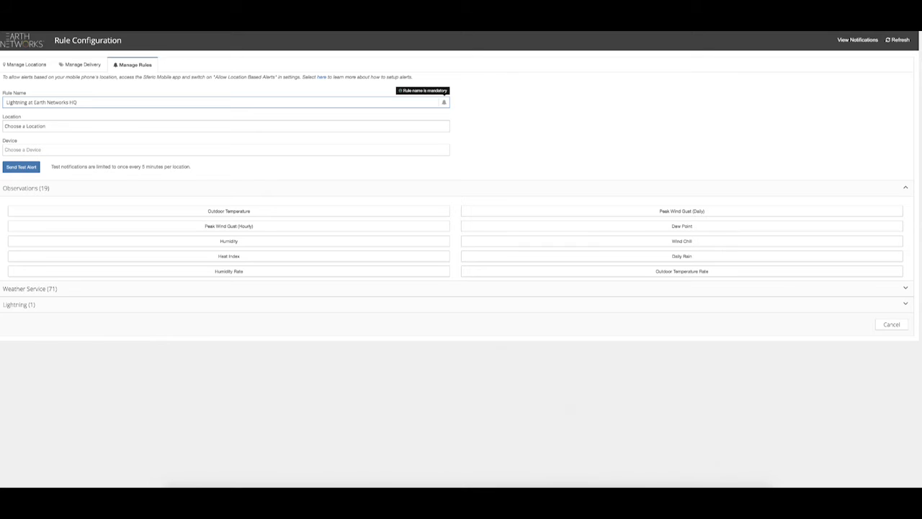
pyautogui.click(203, 128)
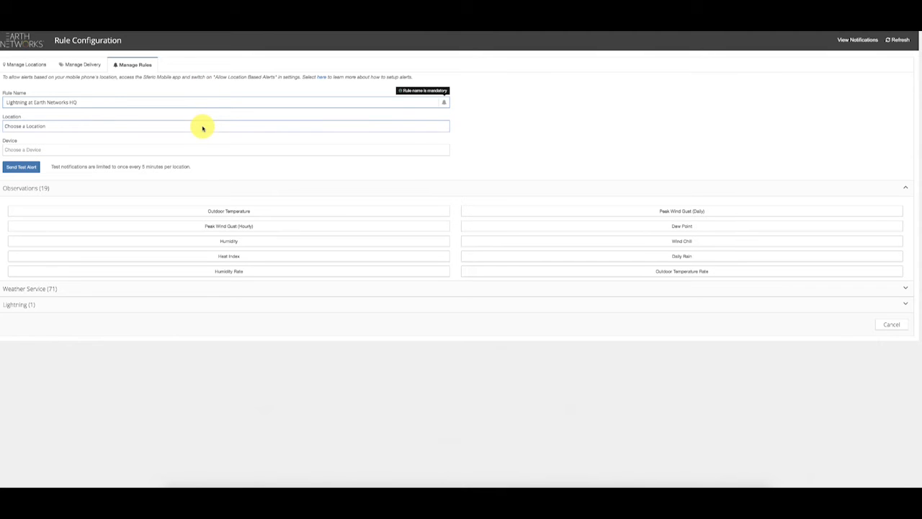
pyautogui.click(202, 128)
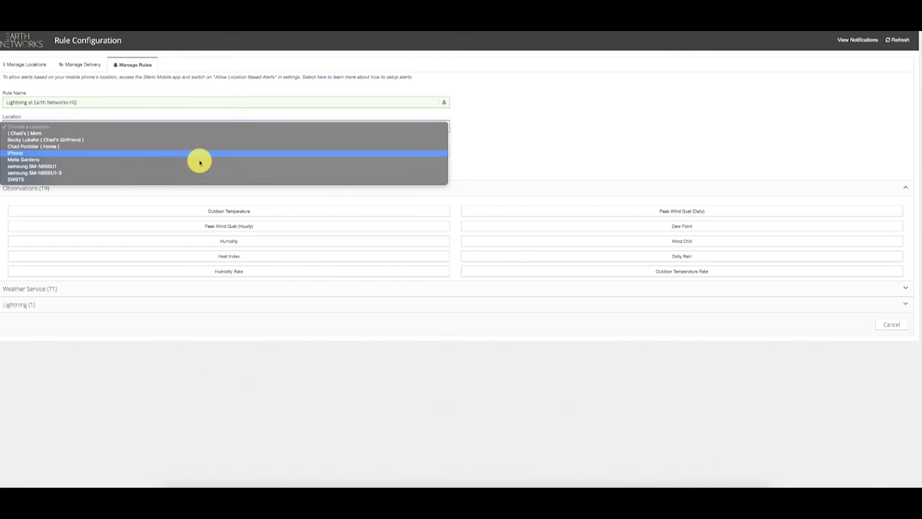
pyautogui.click(200, 160)
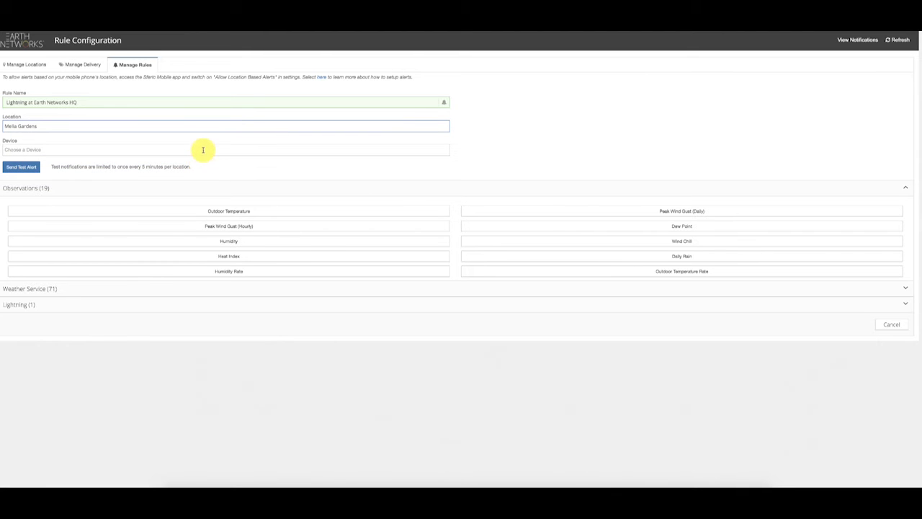
pyautogui.click(203, 149)
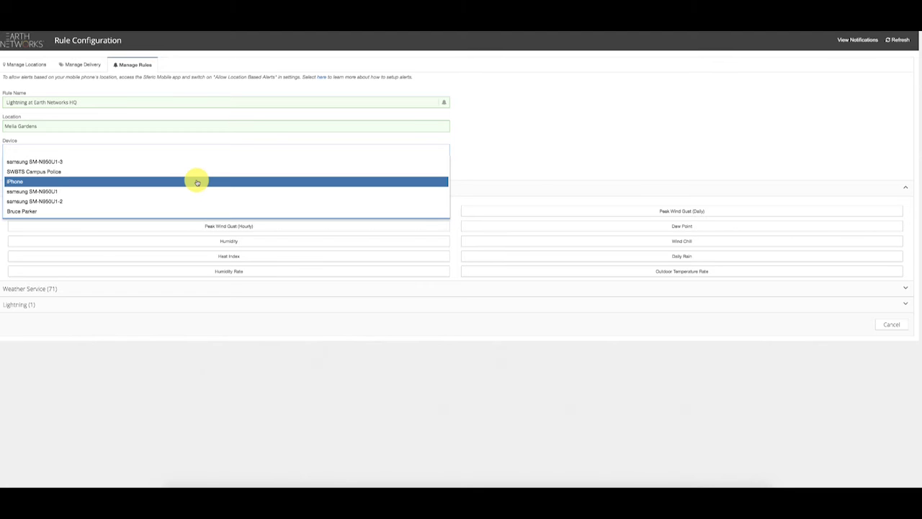
pyautogui.click(196, 182)
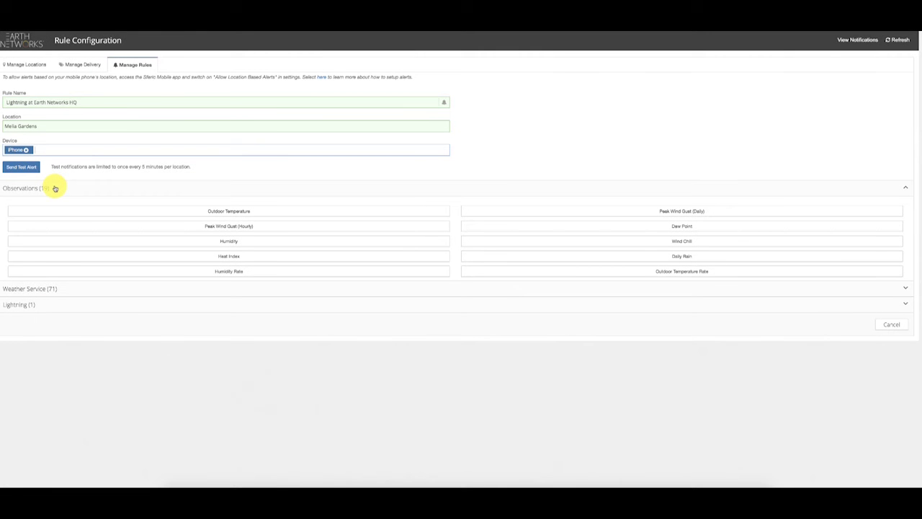
# Collapse and re-expand Observations to list Outdoor Temperature, Humidity, Dew Point and Daily Rain.
pyautogui.click(54, 188)
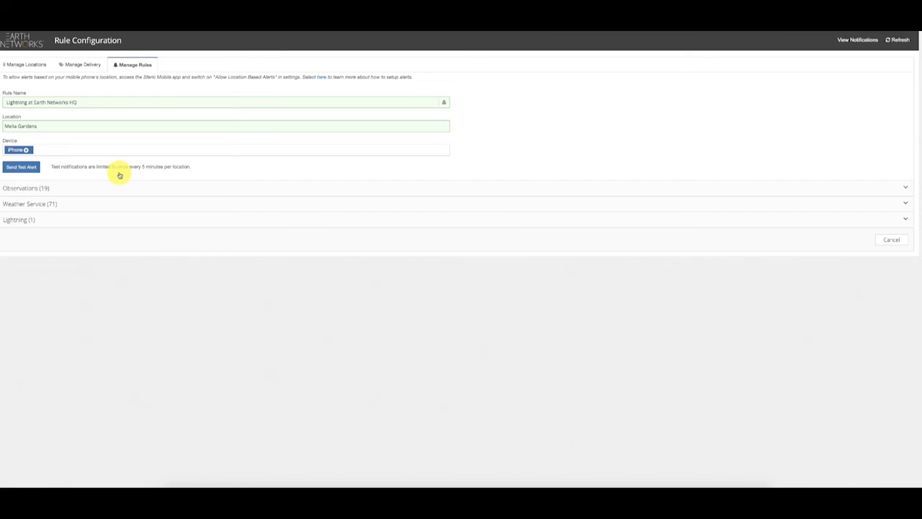
pyautogui.click(120, 189)
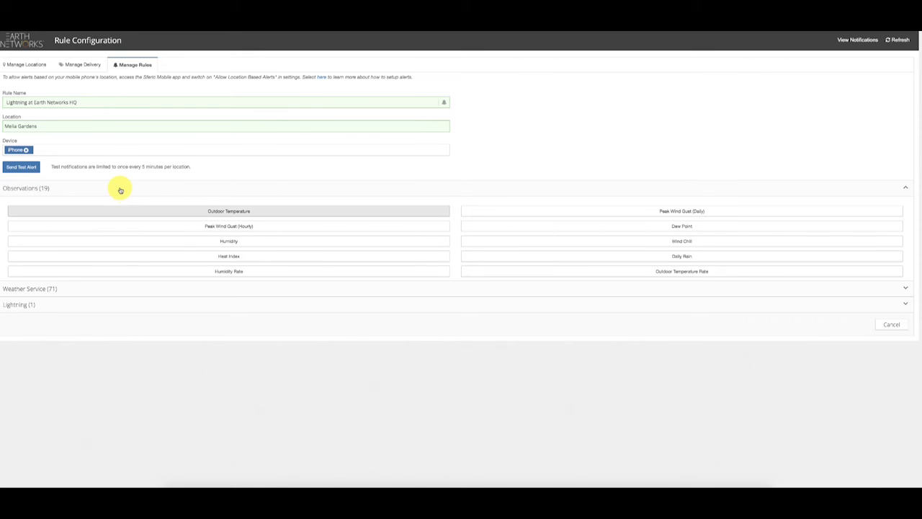
pyautogui.click(126, 211)
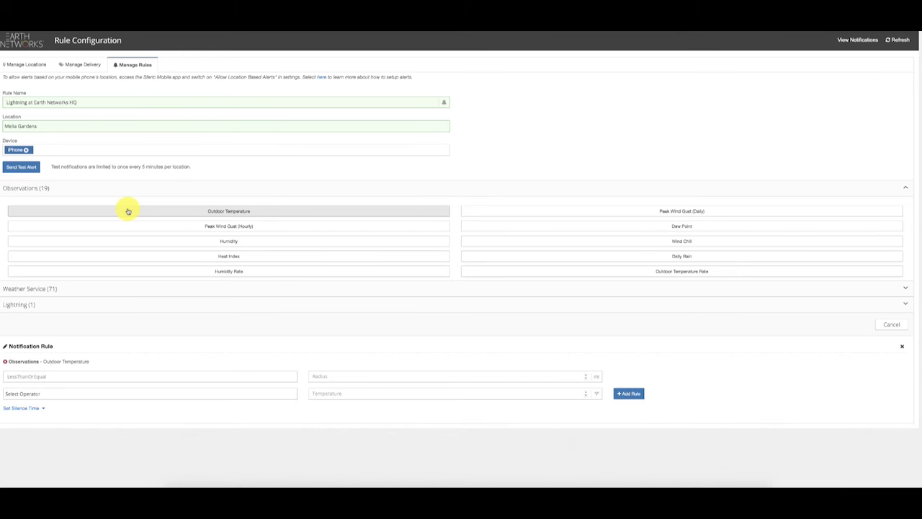
pyautogui.scroll(-1, 128, 211)
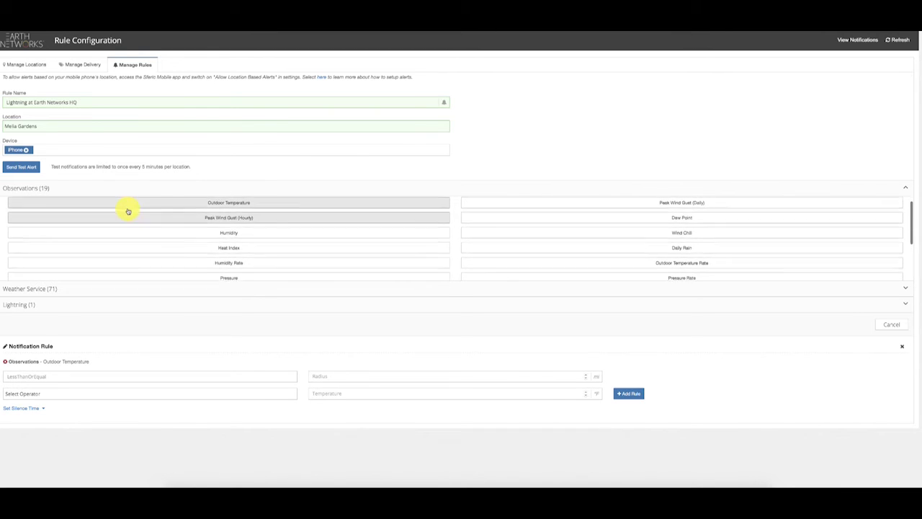
pyautogui.scroll(-1, 128, 211)
pyautogui.scroll(-3, 128, 211)
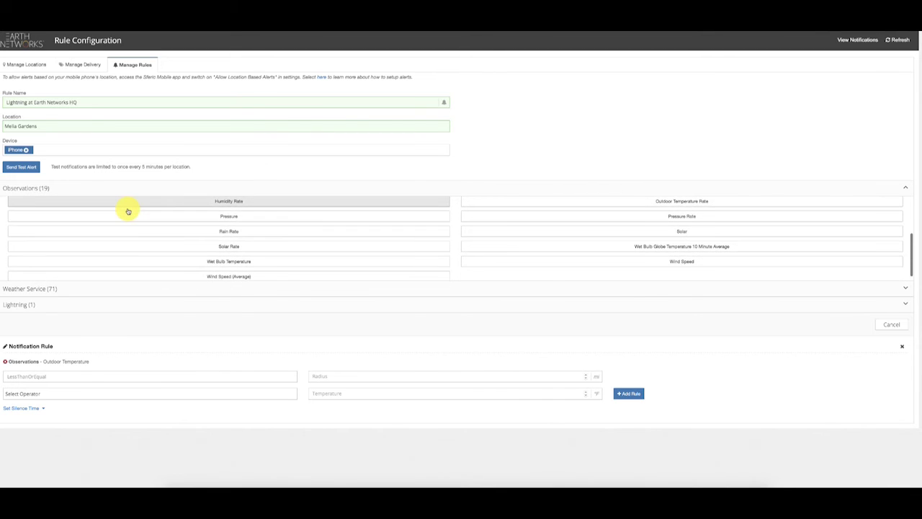
pyautogui.scroll(-1, 128, 211)
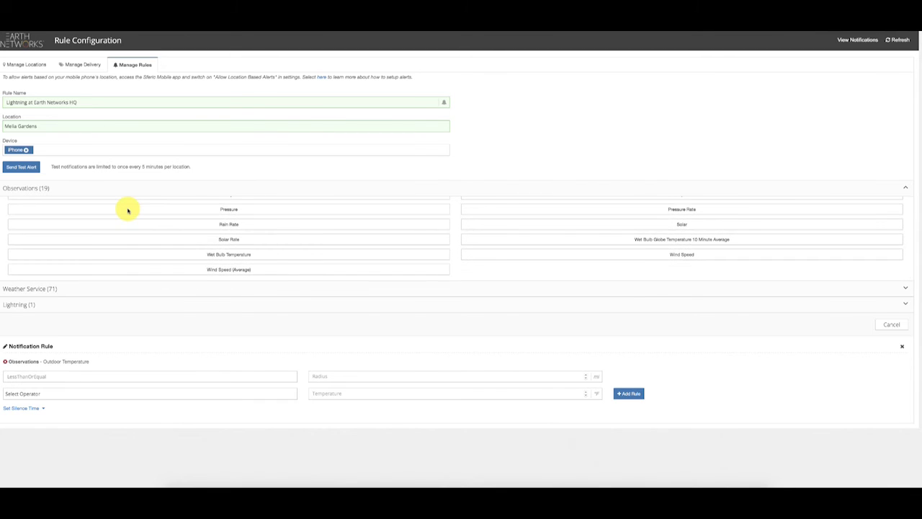
pyautogui.scroll(5, 128, 211)
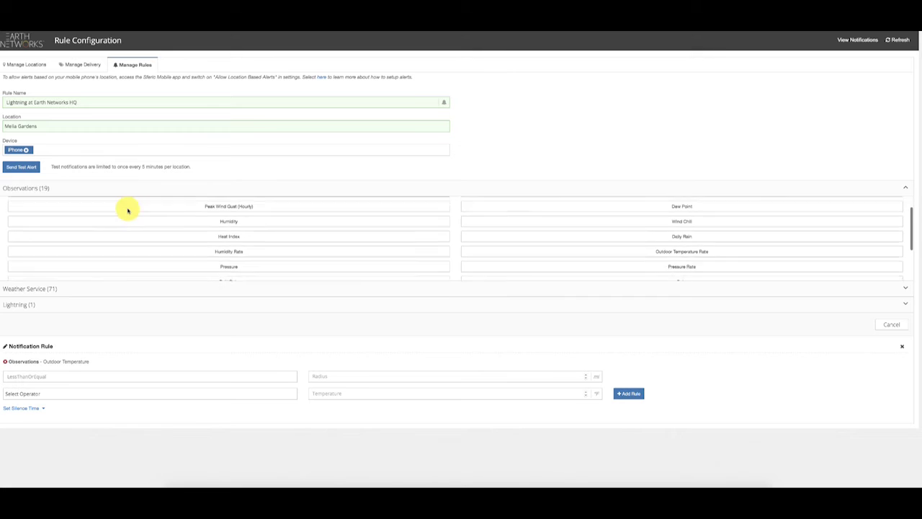
pyautogui.scroll(-3, 128, 211)
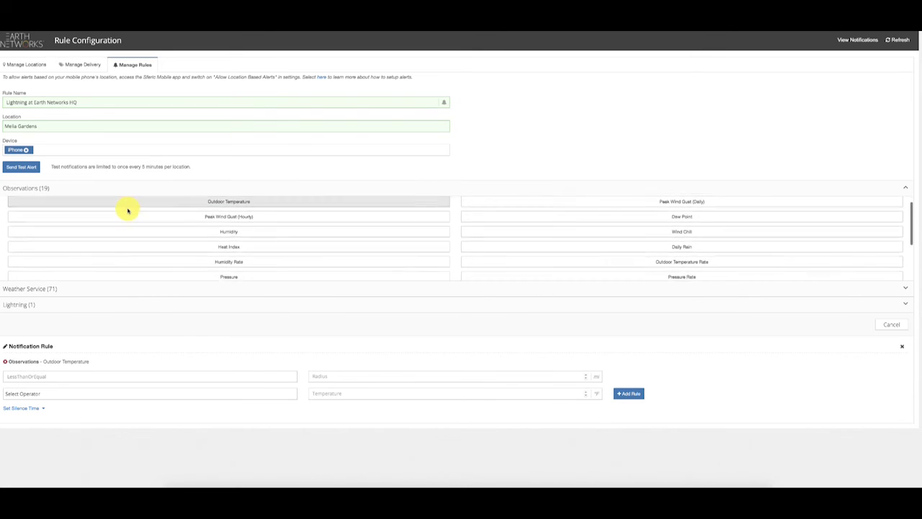
pyautogui.scroll(-3, 128, 211)
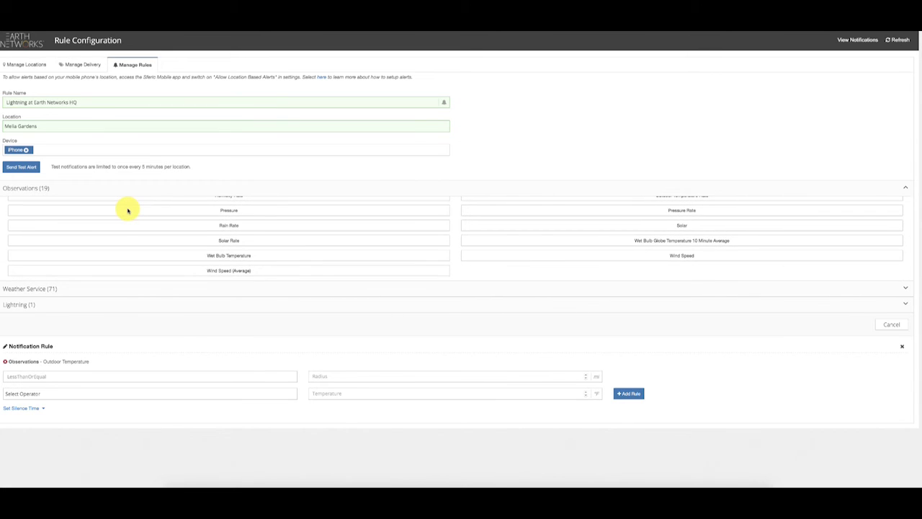
pyautogui.click(903, 349)
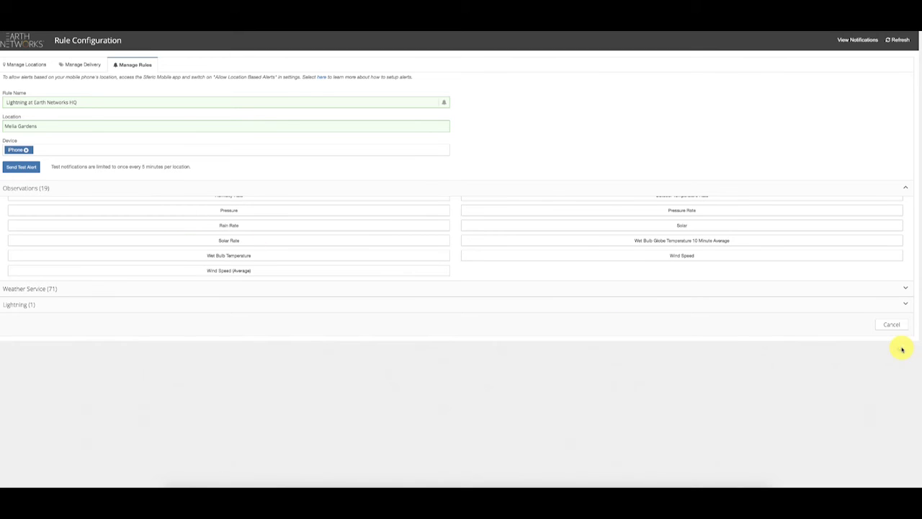
pyautogui.click(625, 242)
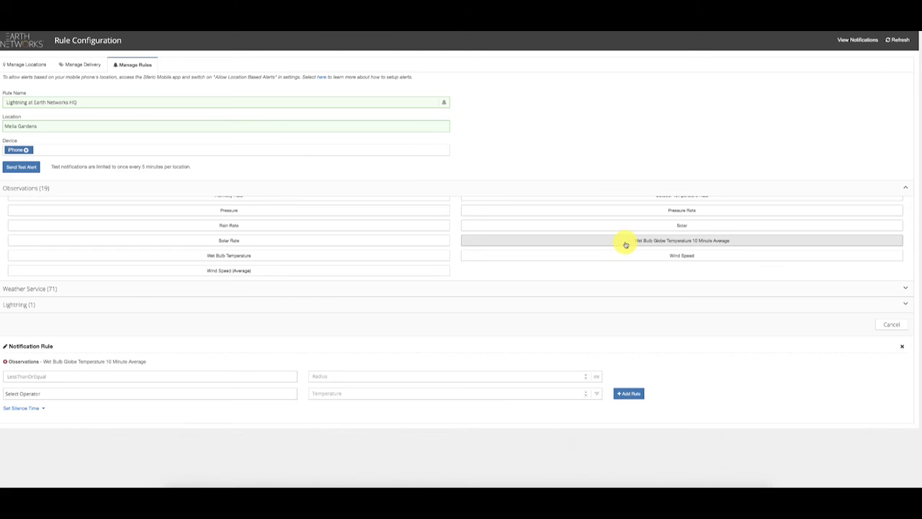
pyautogui.click(903, 349)
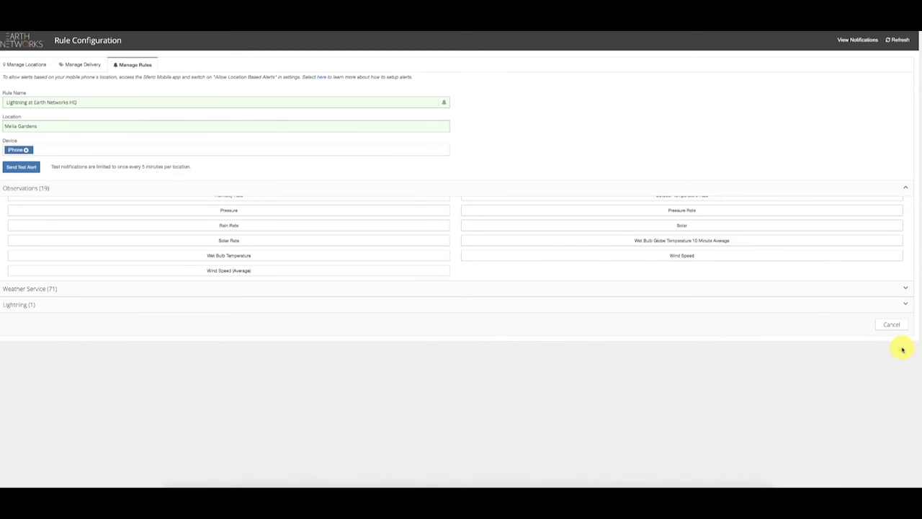
# Expand Weather Service (71) and browse its Severe, Flood, Fire, Tropical and Coastal alert categories.
pyautogui.click(251, 205)
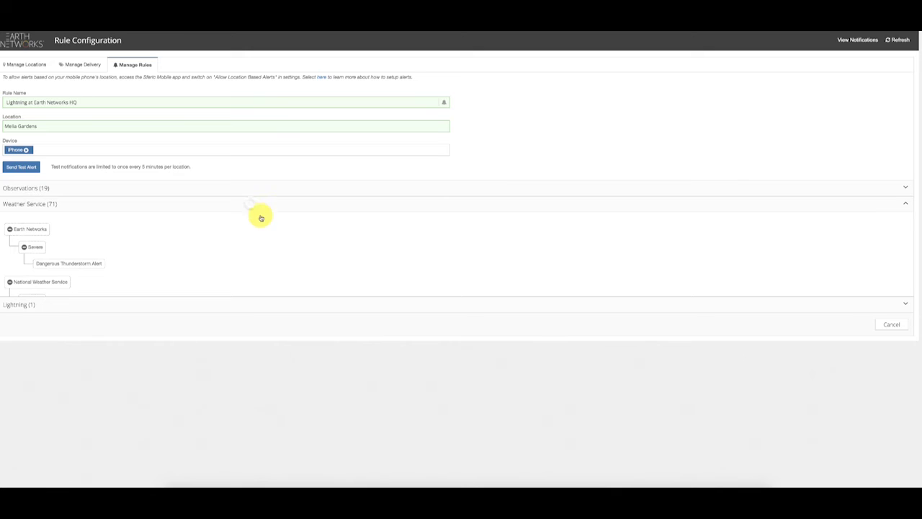
pyautogui.scroll(1, 265, 223)
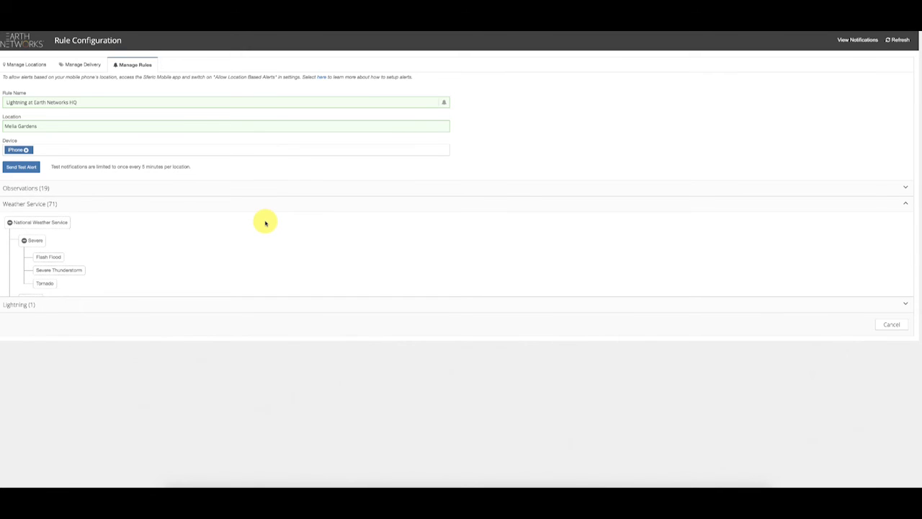
pyautogui.scroll(-1, 265, 223)
pyautogui.scroll(-1, 265, 224)
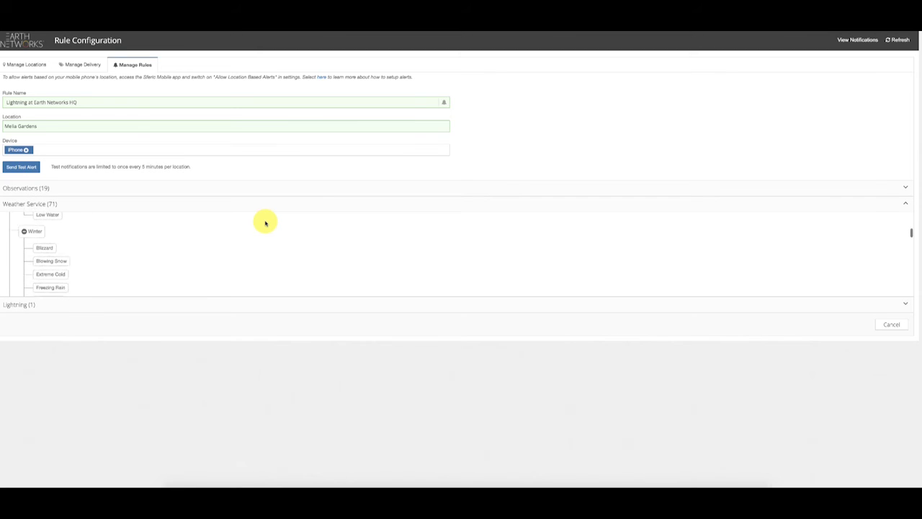
pyautogui.scroll(-3, 265, 224)
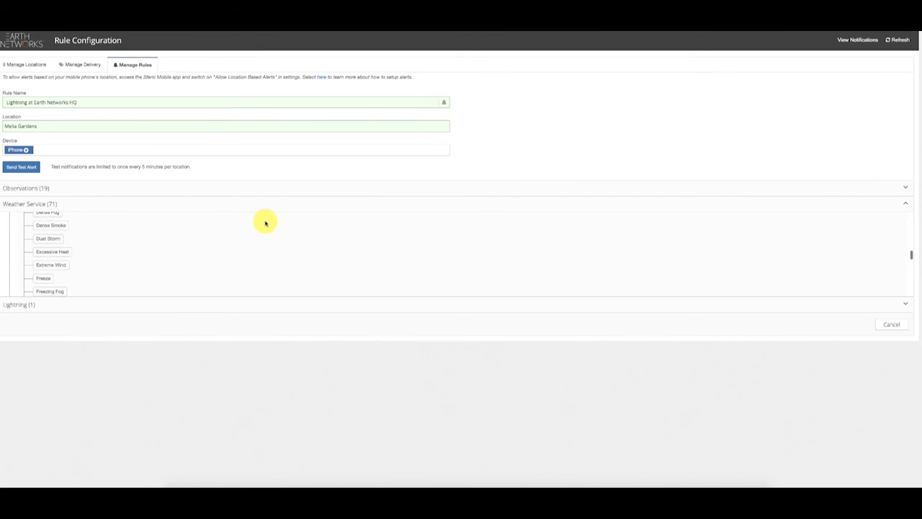
pyautogui.scroll(-1, 265, 223)
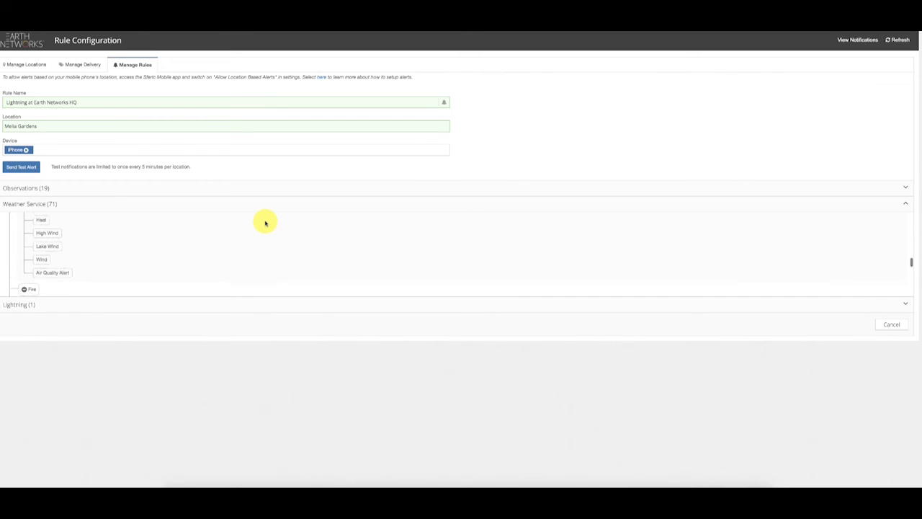
pyautogui.scroll(-1, 265, 224)
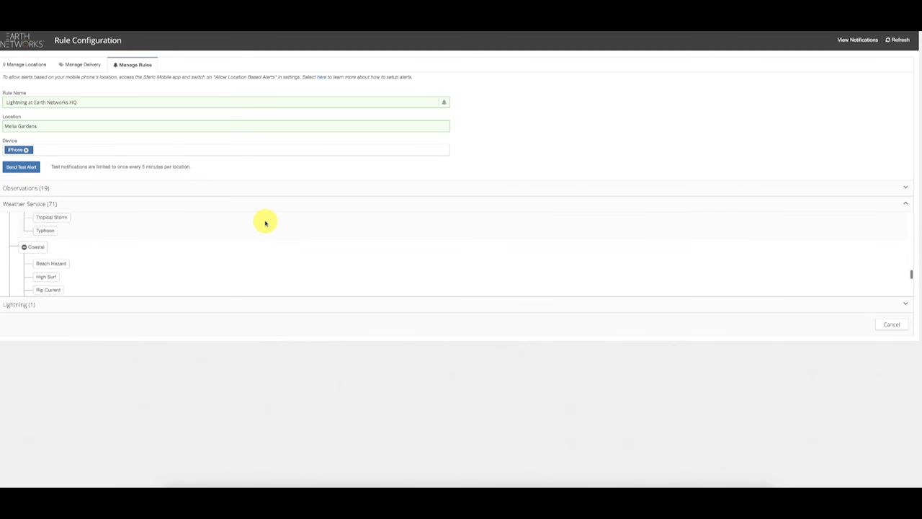
pyautogui.scroll(-2, 265, 224)
pyautogui.scroll(-6, 265, 223)
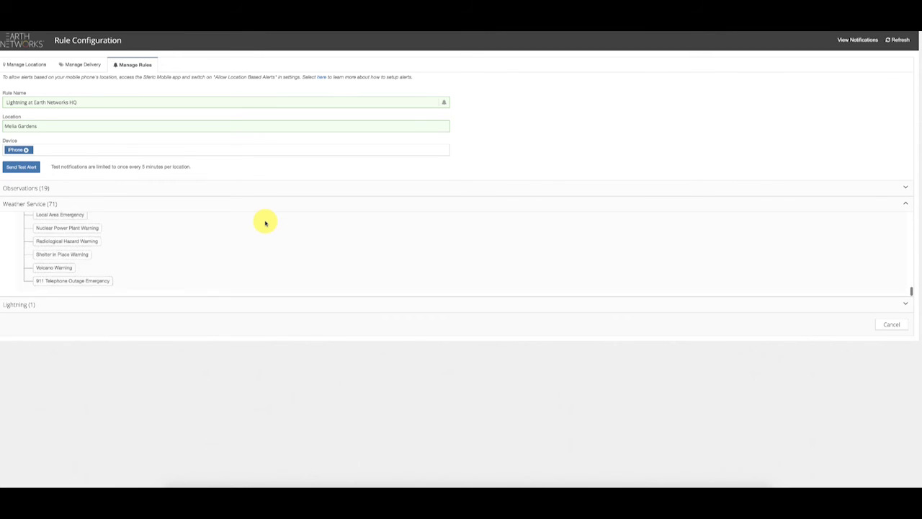
pyautogui.scroll(10, 227, 246)
pyautogui.scroll(8, 227, 246)
pyautogui.scroll(3, 259, 238)
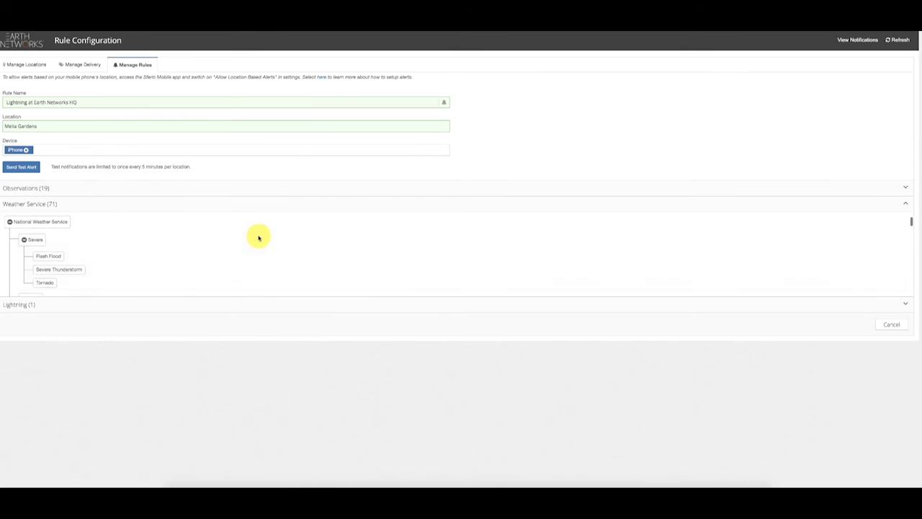
pyautogui.click(44, 282)
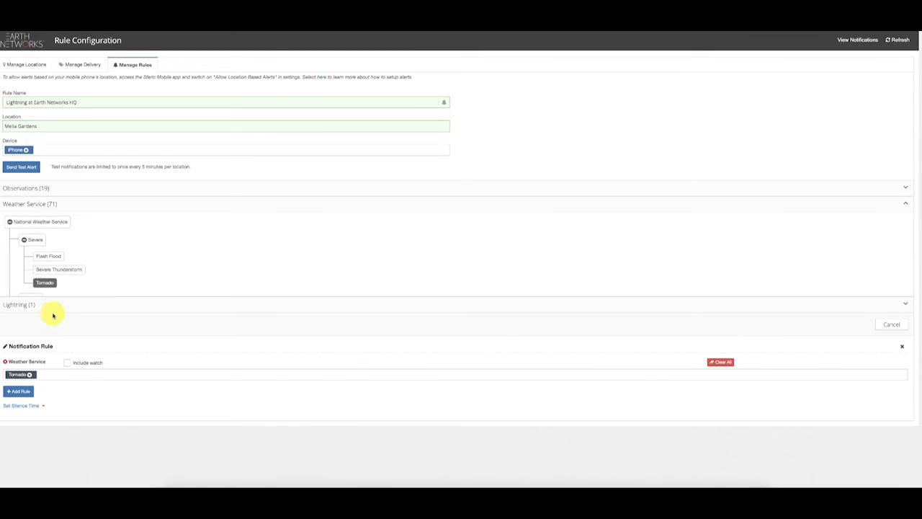
pyautogui.click(67, 363)
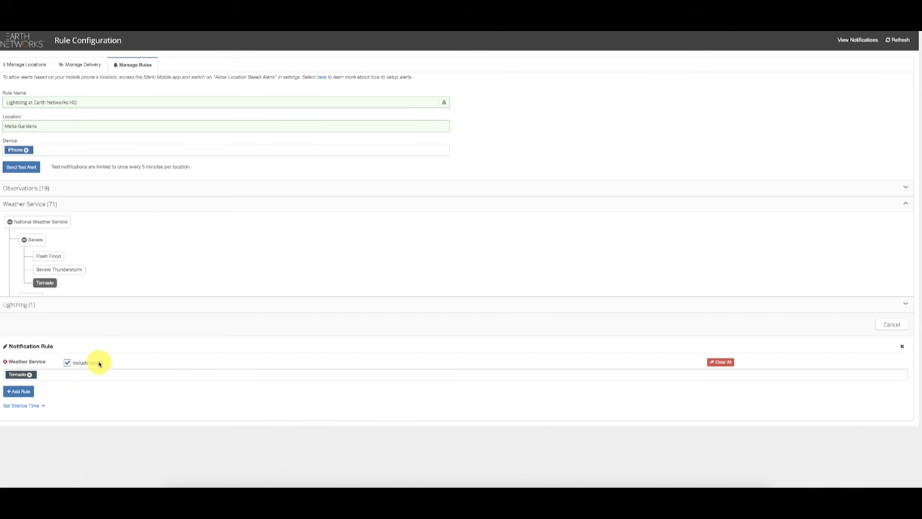
pyautogui.click(901, 348)
pyautogui.scroll(3, 422, 258)
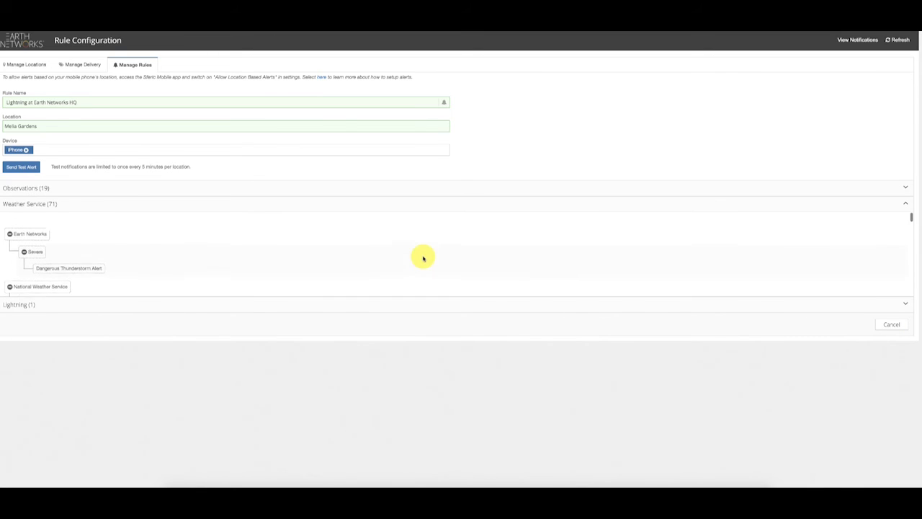
pyautogui.click(84, 265)
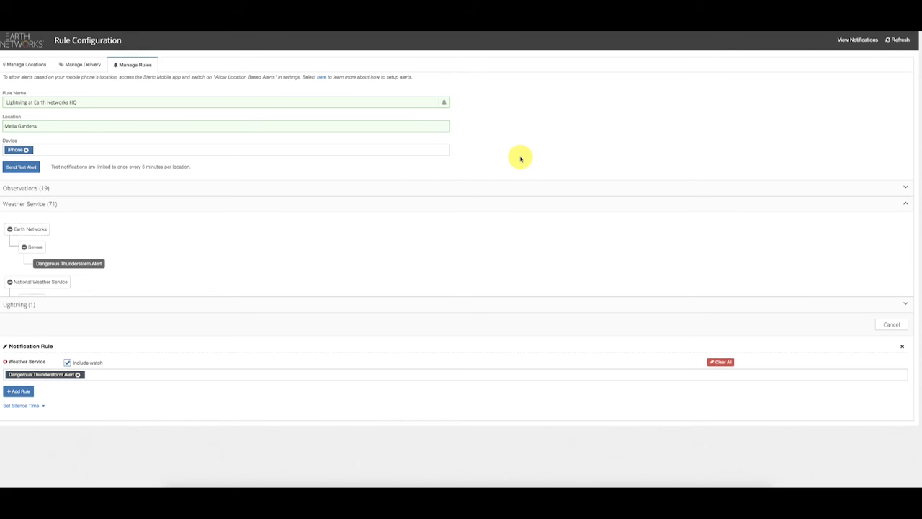
# Discard the thunderstorm rule, collapse Weather Service and select the Lightning trigger.
pyautogui.click(901, 345)
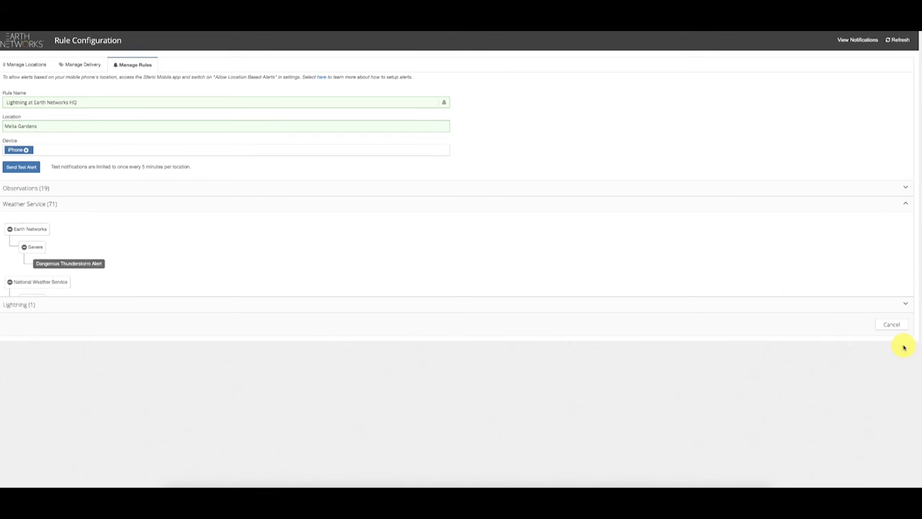
pyautogui.click(285, 205)
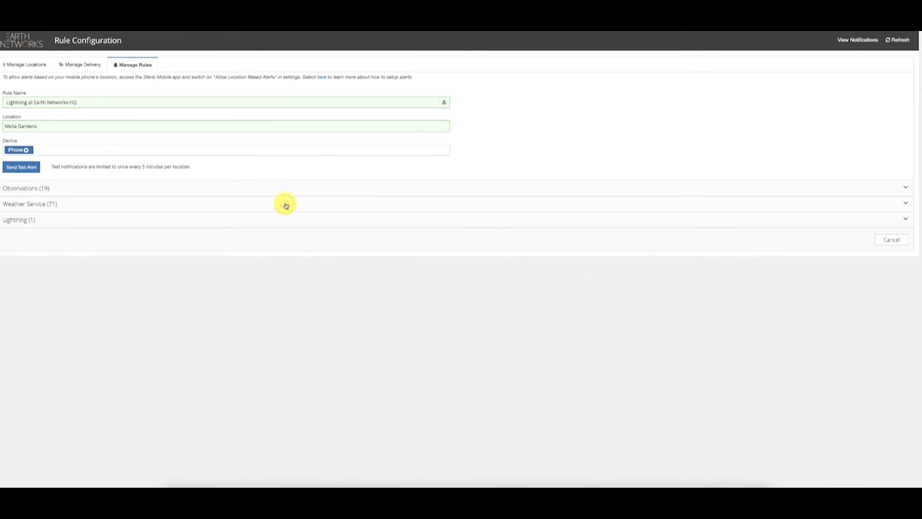
pyautogui.click(291, 220)
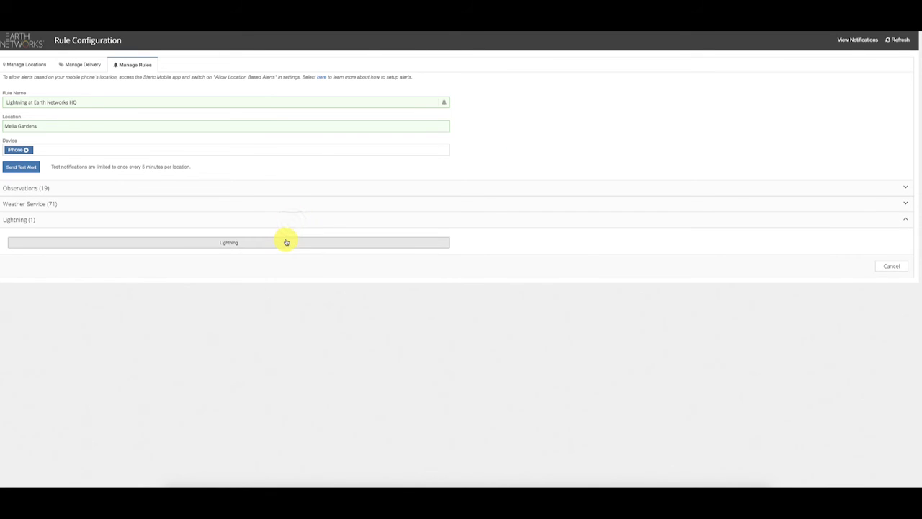
pyautogui.click(286, 243)
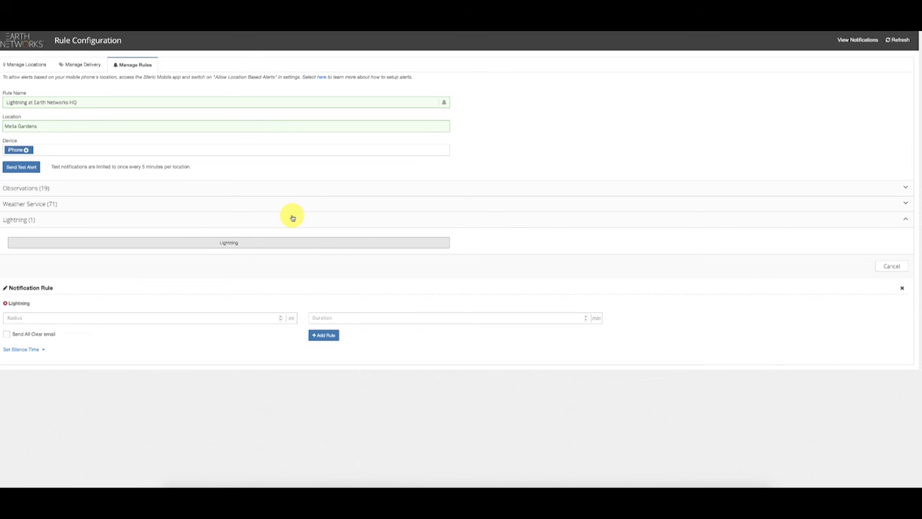
# Set lightning radius 10 mi and duration 30 min, and tick Send All Clear email.
pyautogui.click(181, 321)
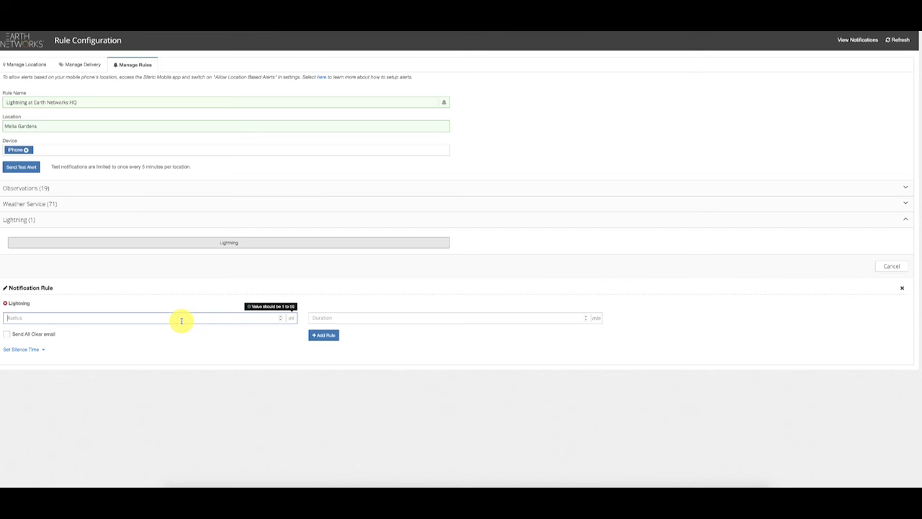
pyautogui.write('10')
pyautogui.click(319, 317)
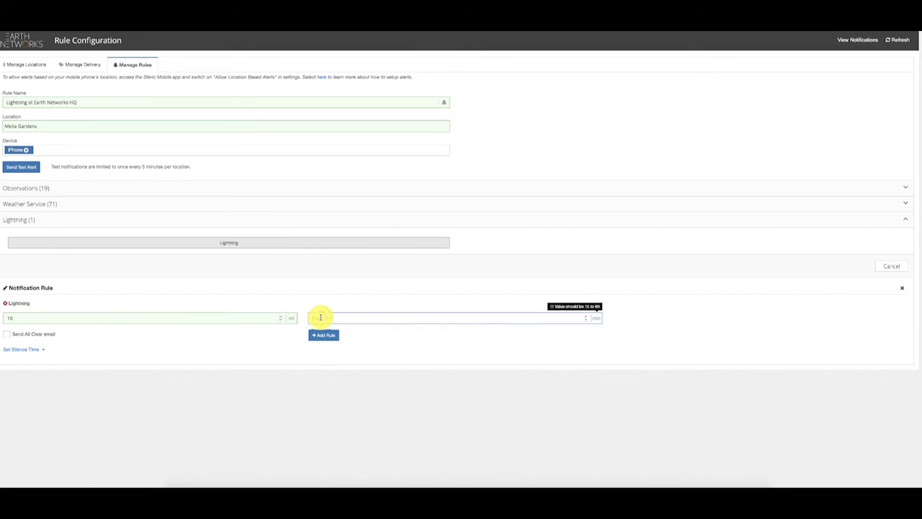
pyautogui.write('30')
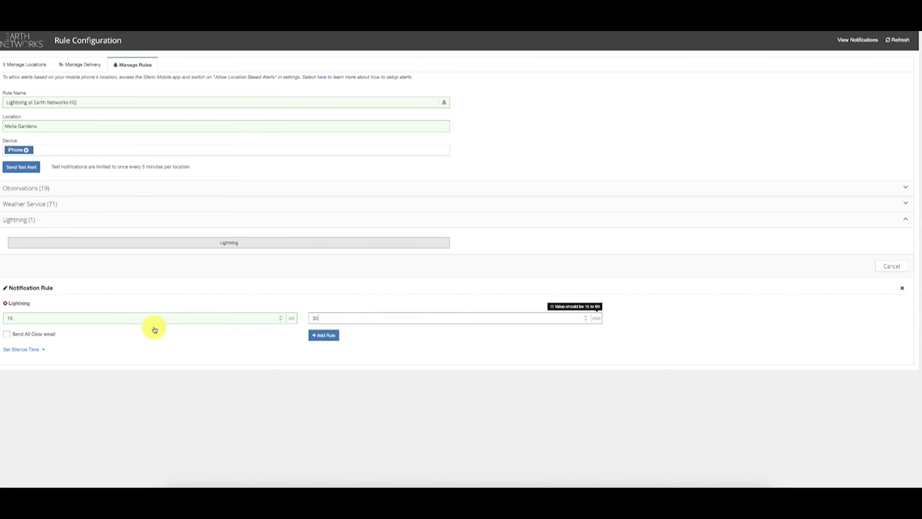
pyautogui.click(36, 335)
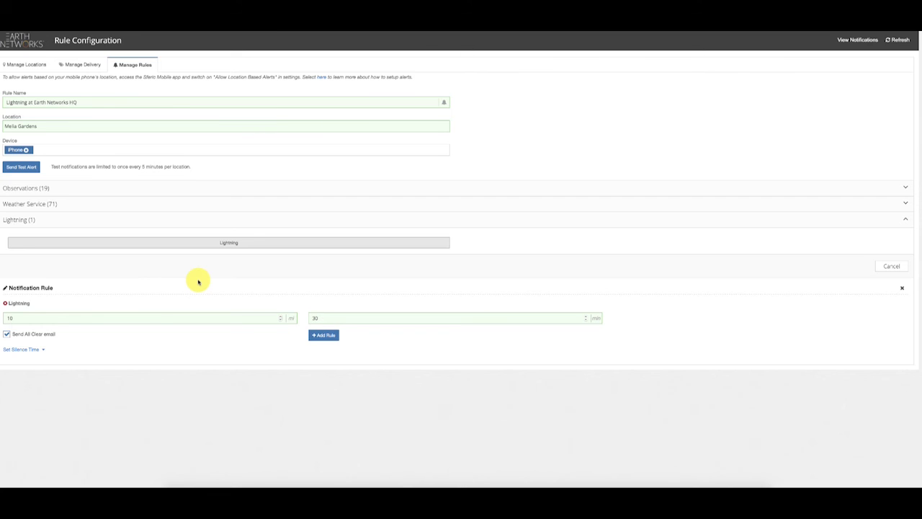
pyautogui.click(29, 349)
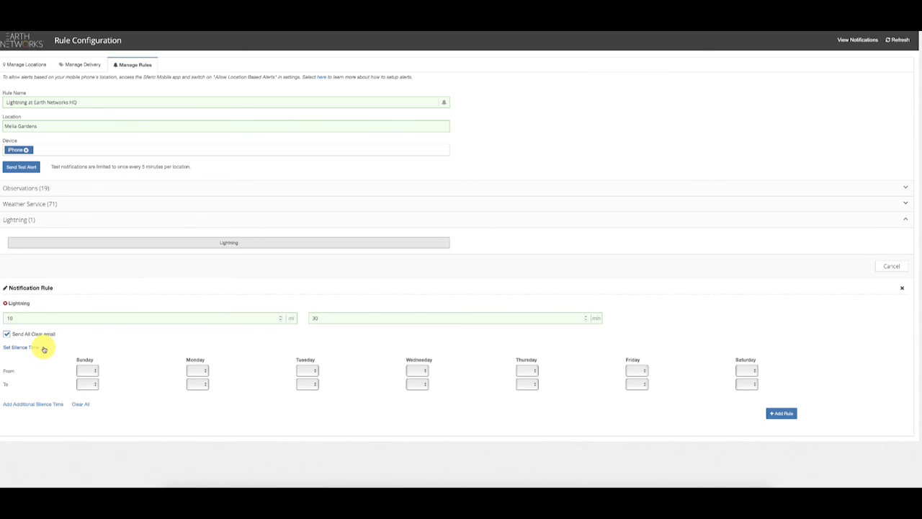
pyautogui.click(42, 348)
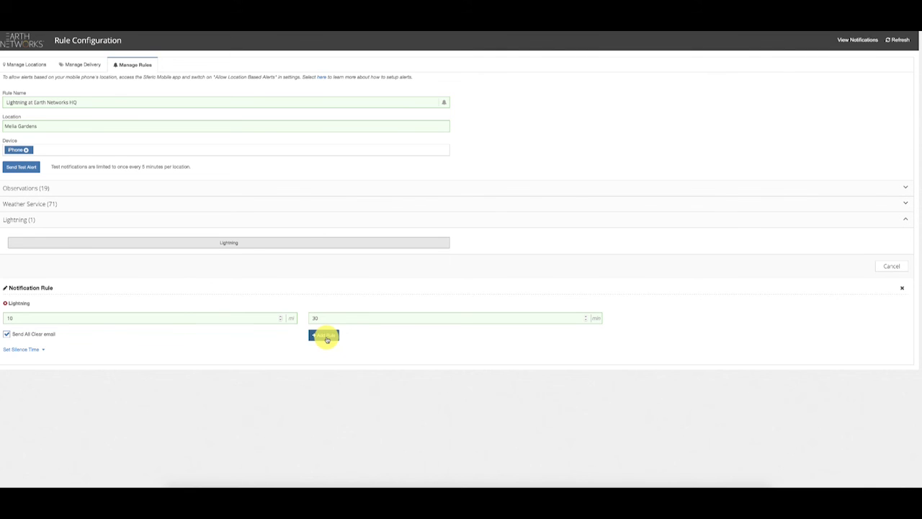
# Return to the rules list and toggle the Melia Gardens-Lightning rule off, then back on.
pyautogui.click(892, 267)
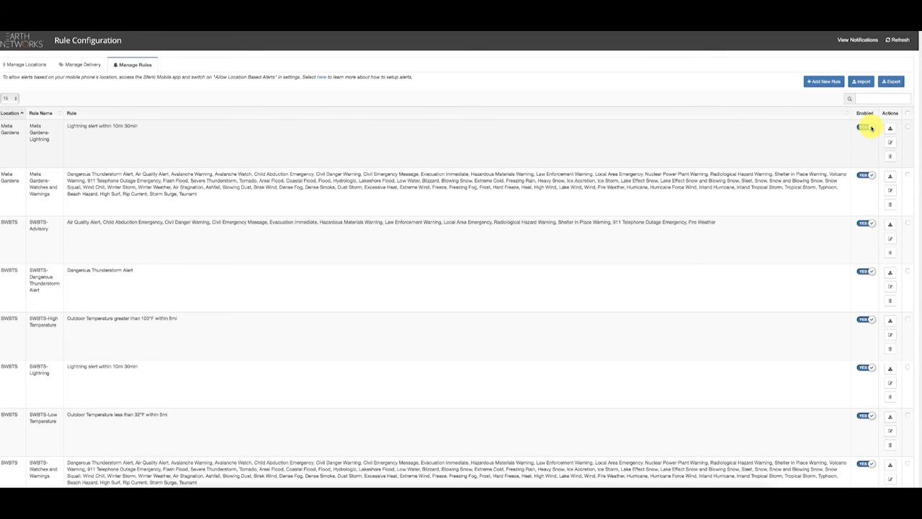
pyautogui.click(866, 128)
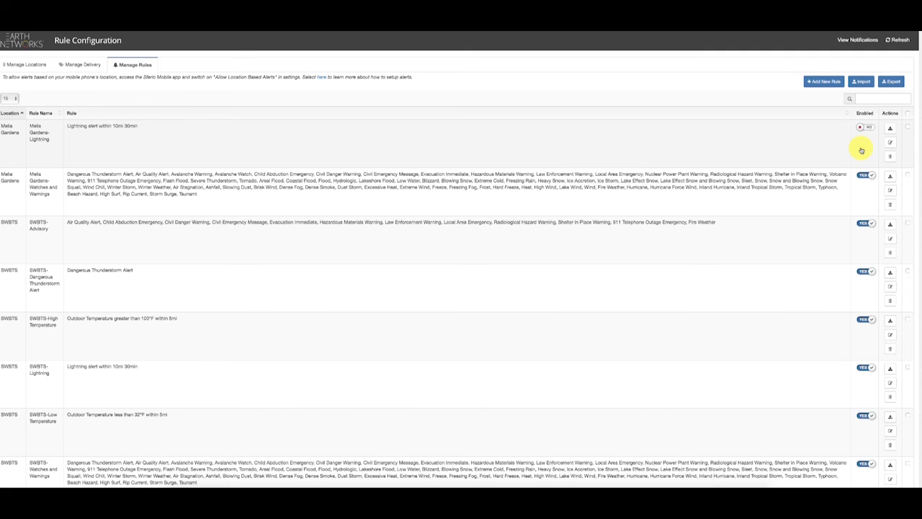
pyautogui.click(863, 127)
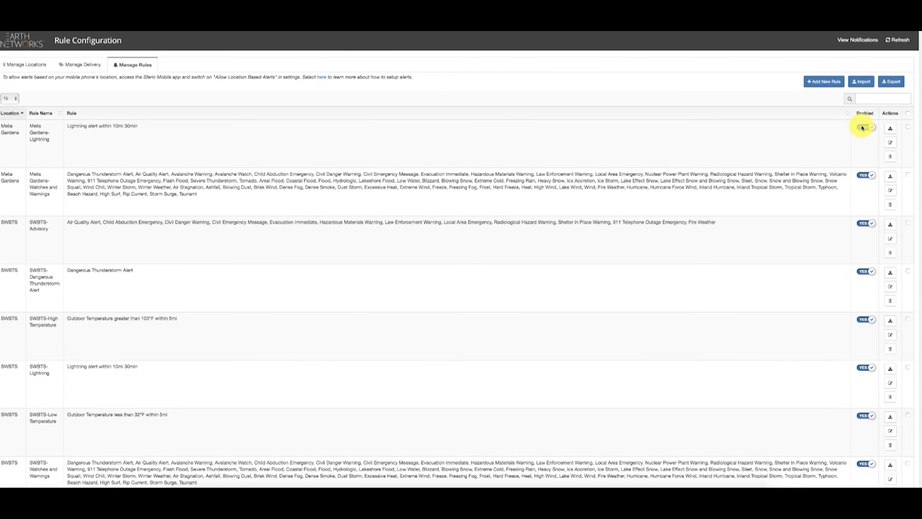
pyautogui.click(862, 127)
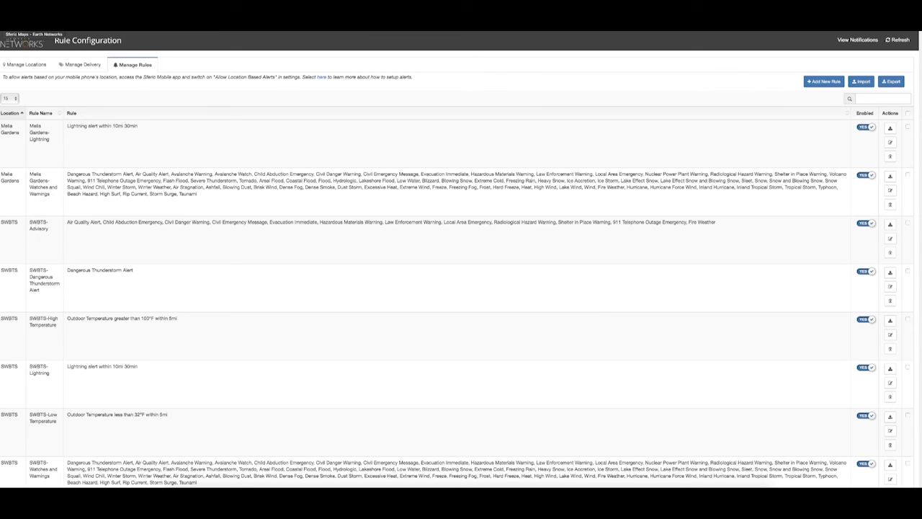
# View the saved locations list, then switch to the Sferic Maps world map.
pyautogui.click(12, 63)
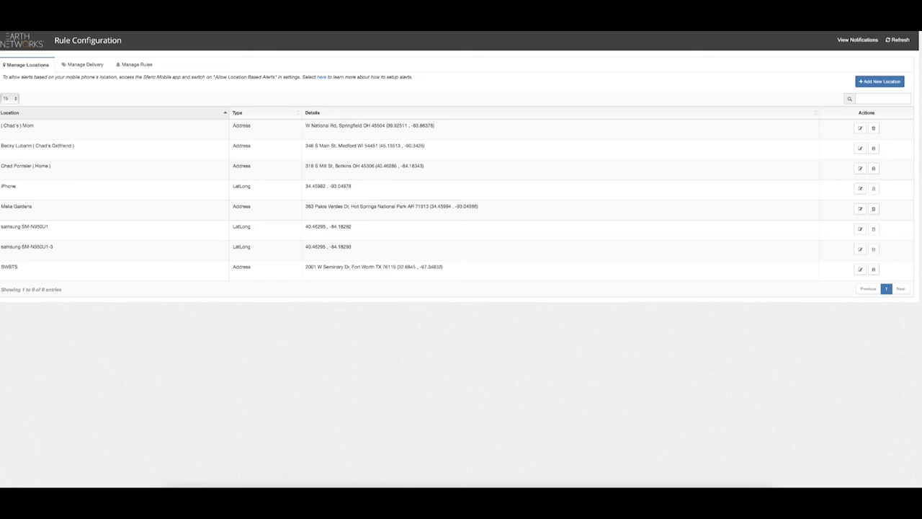
pyautogui.click(4, 35)
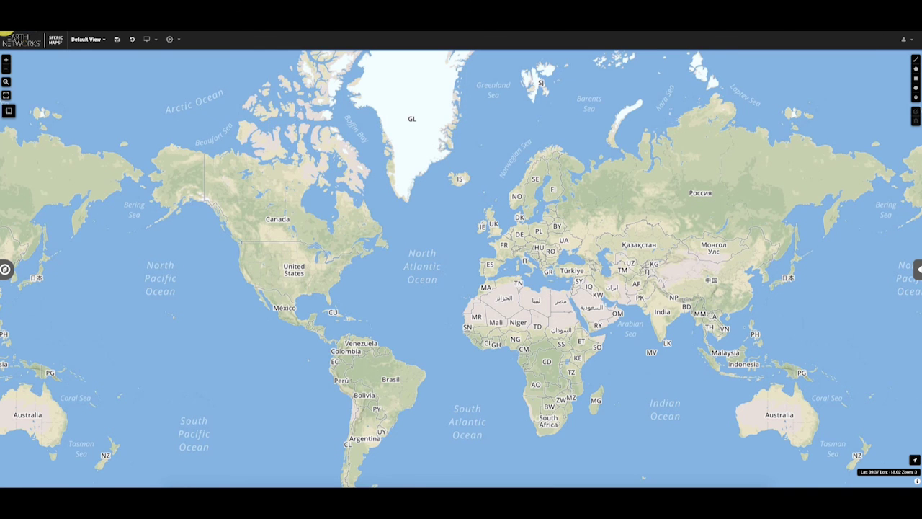
# Show Your Locations, box-zoom onto the United States, then hide that layer and close Map Layers.
pyautogui.click(5, 268)
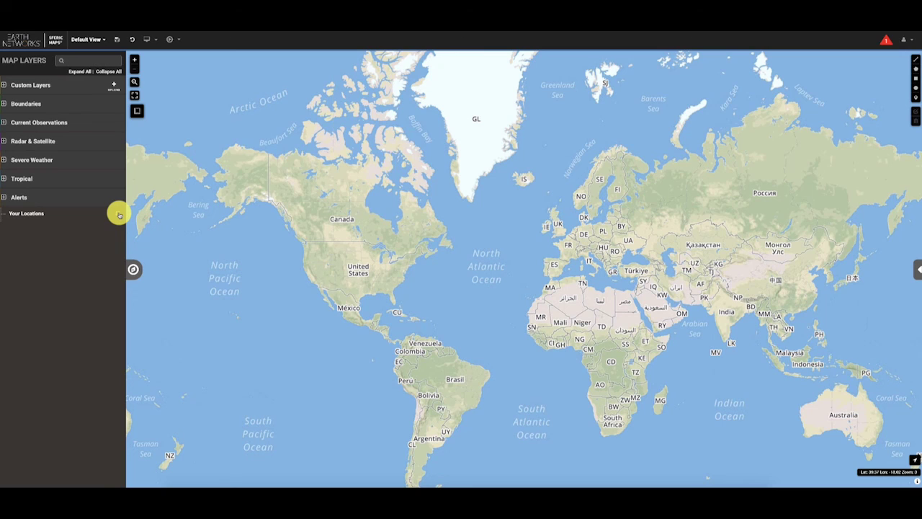
pyautogui.click(118, 214)
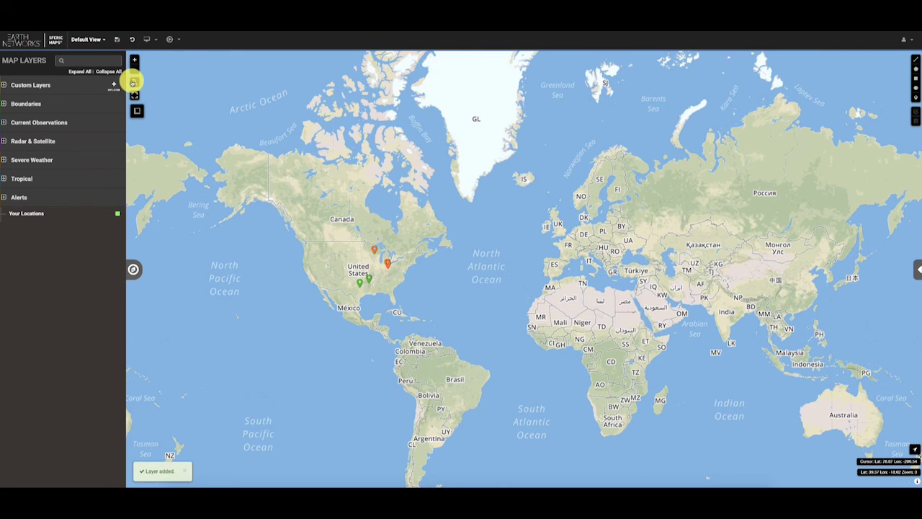
pyautogui.click(135, 82)
pyautogui.moveTo(294, 235)
pyautogui.mouseDown()
pyautogui.moveTo(457, 292)
pyautogui.moveTo(445, 308)
pyautogui.mouseUp()
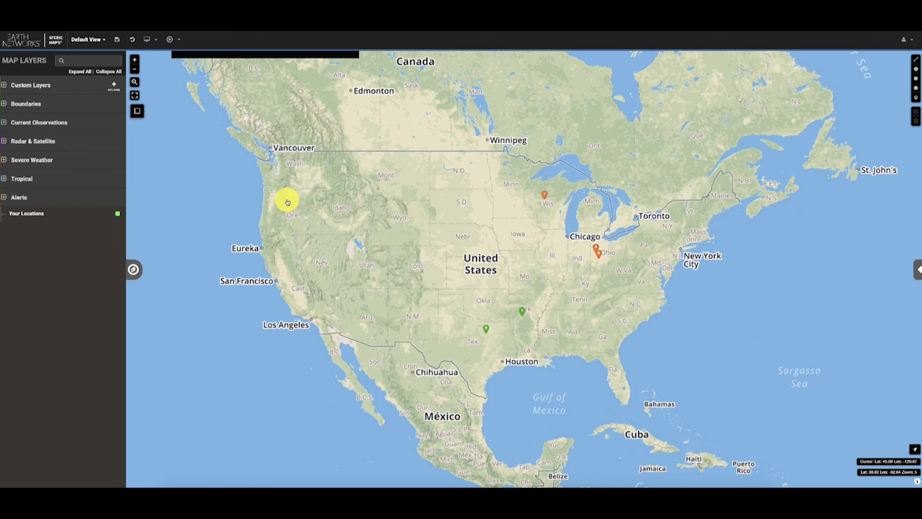
pyautogui.click(117, 212)
pyautogui.click(133, 269)
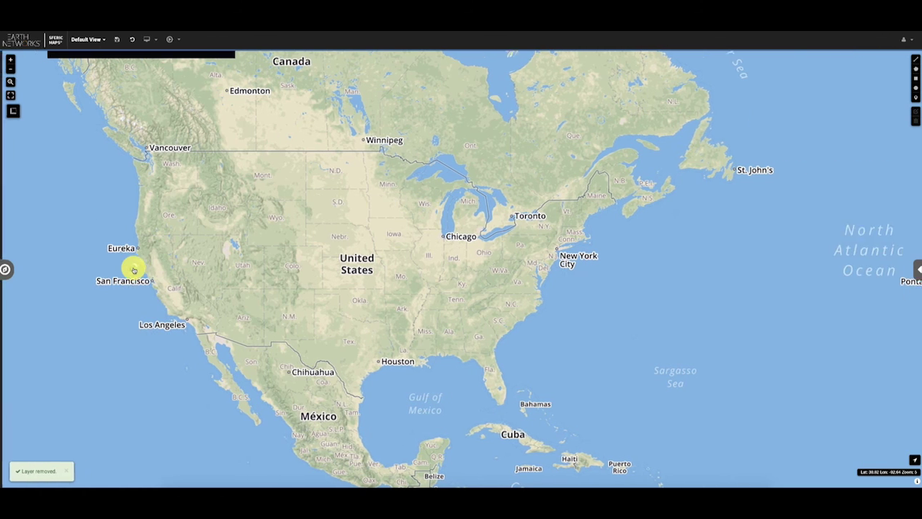